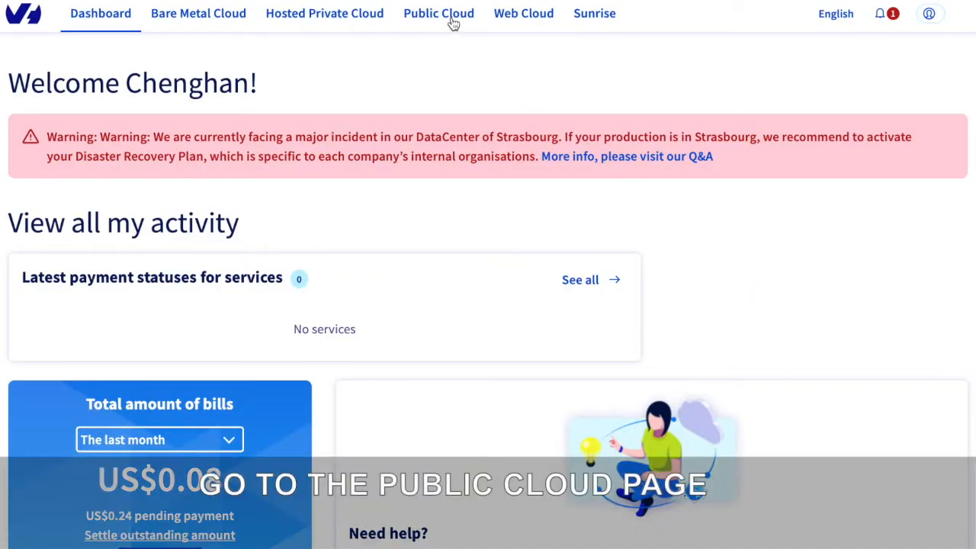
Open the Horizon management interface from the QTStest Public Cloud project.
left_click(452, 22)
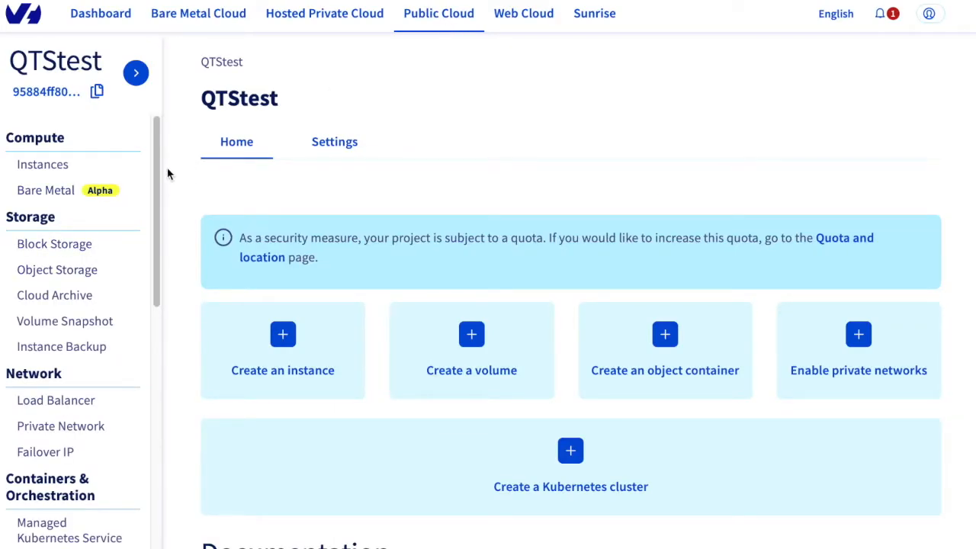
left_click_drag(155, 176, 143, 412)
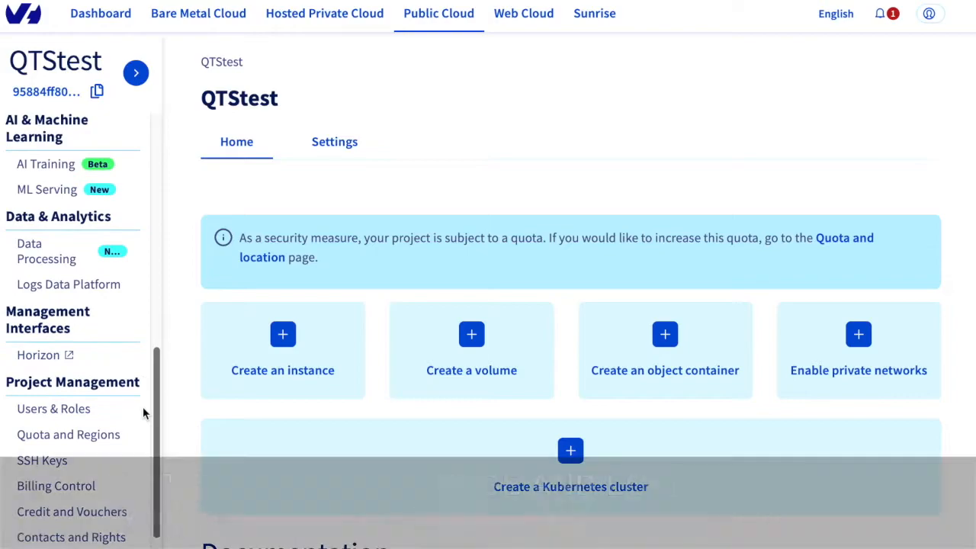
left_click(39, 357)
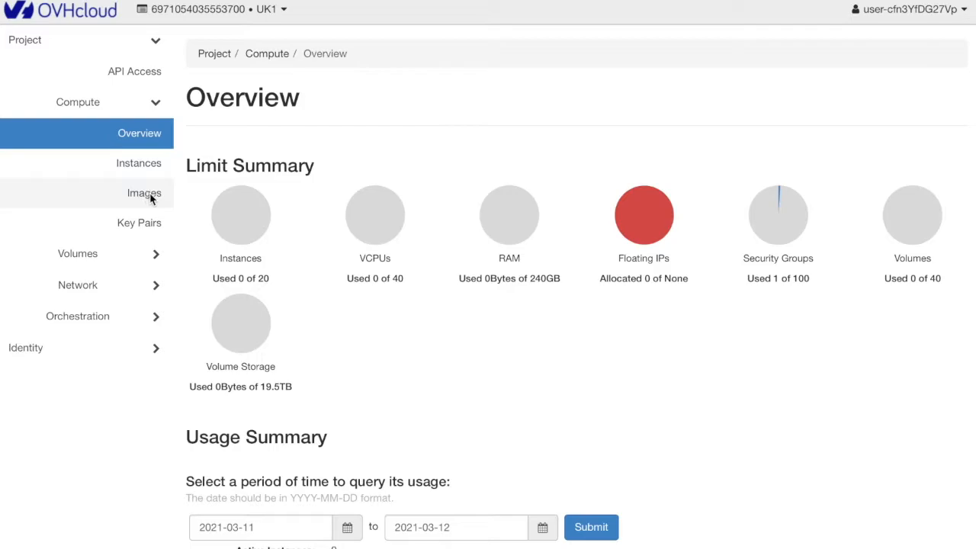
Start a new compute image and name it QuTScloud-Demo-Image.
left_click(145, 193)
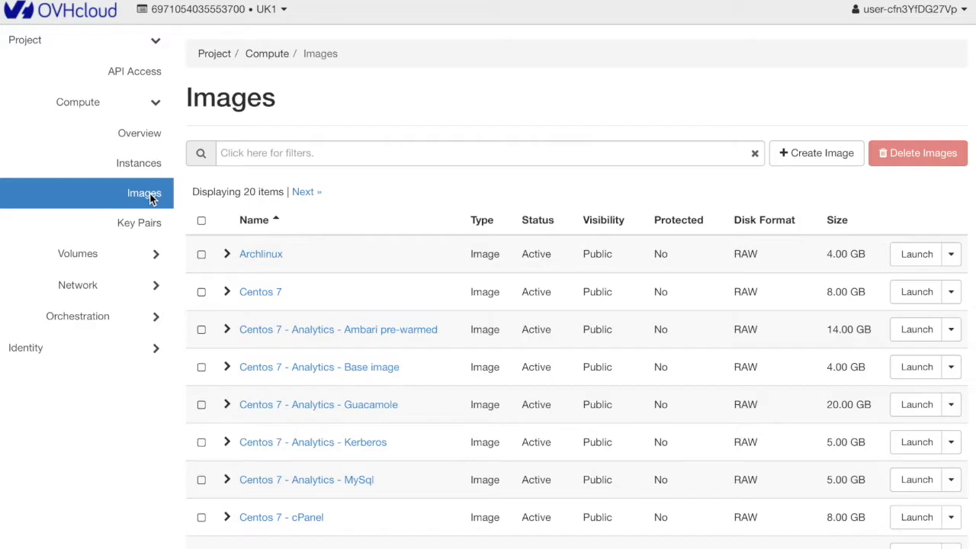
left_click(824, 157)
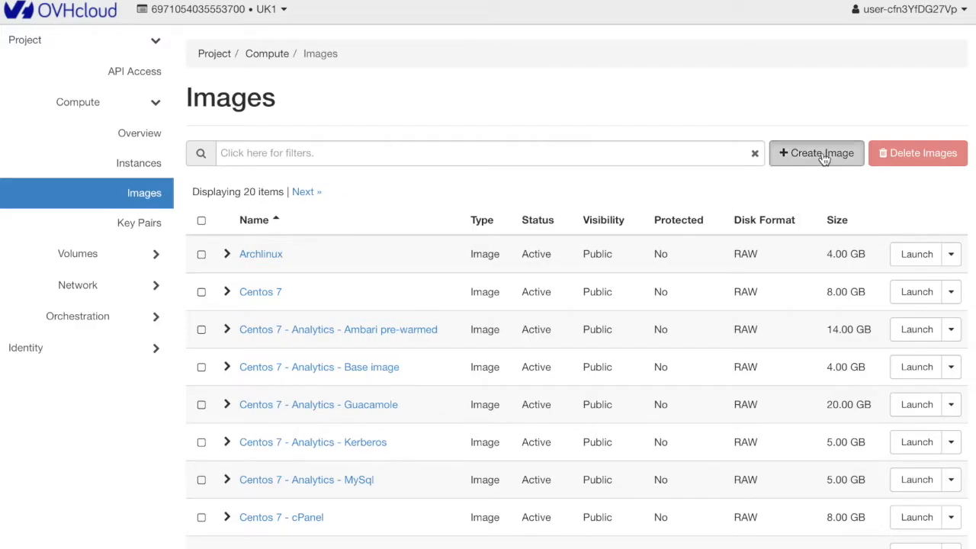
left_click(532, 157)
type("QuTScloud")
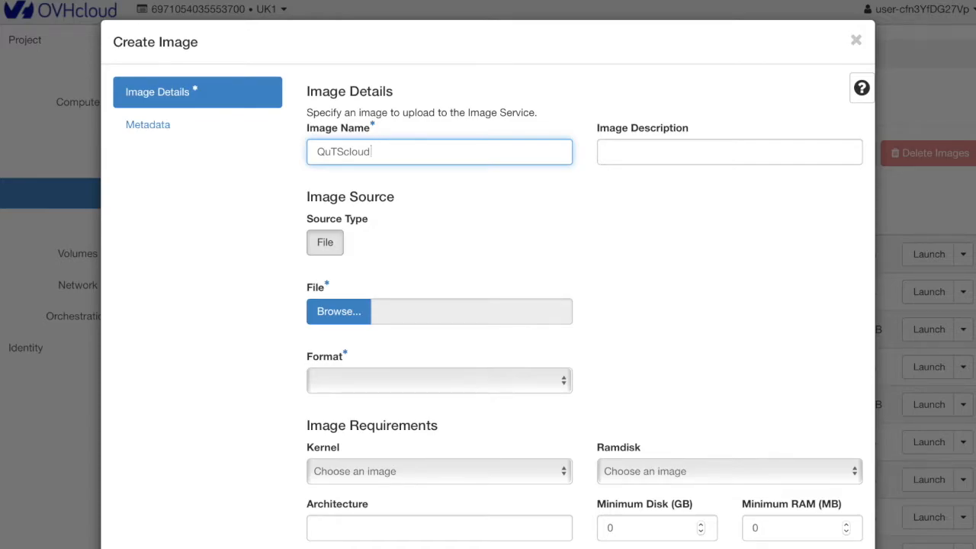
type("-Demo-Image")
Select F_TS-KVM-CLD_20210309-c4.5.4.img.vmdk from Downloads as the image's source file and set its format to VMDK - Virtual Machine Disk.
left_click(357, 317)
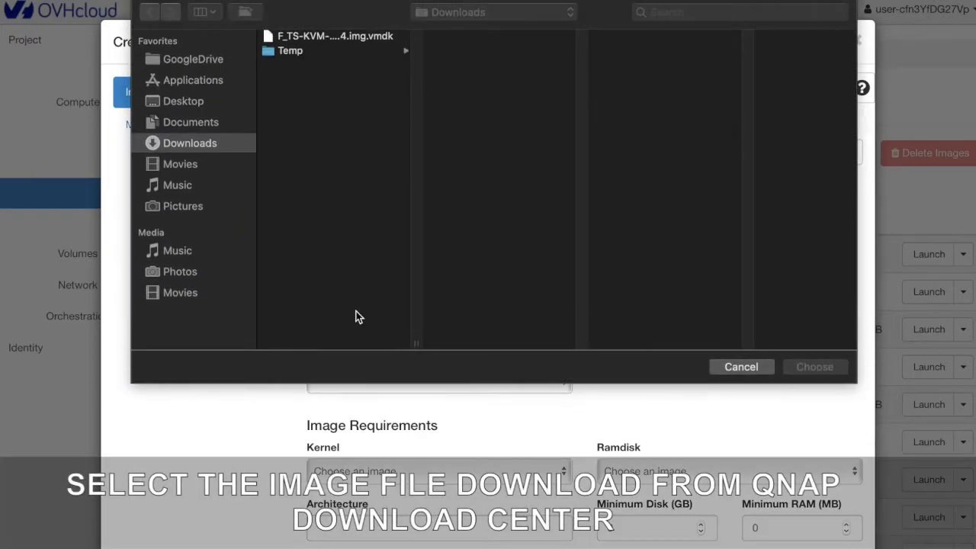
left_click(360, 42)
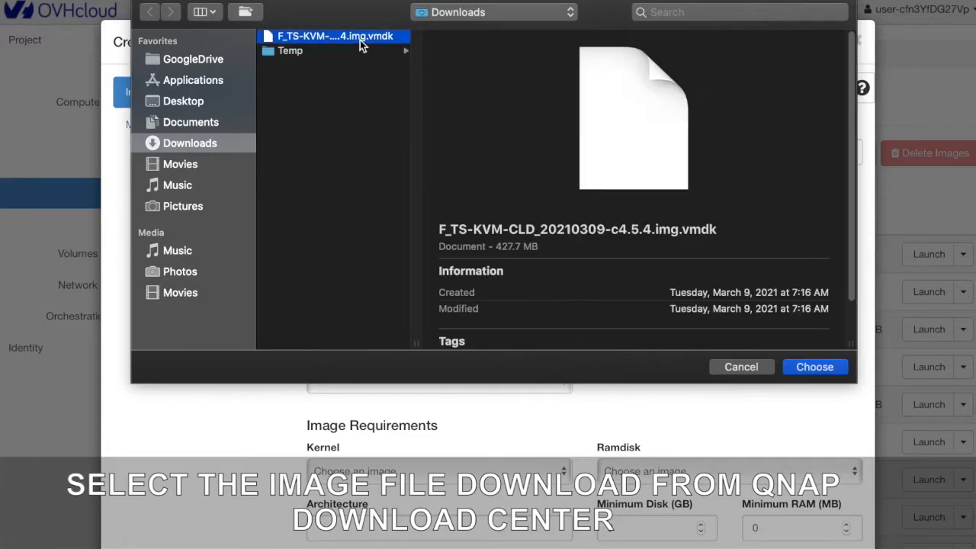
left_click(814, 366)
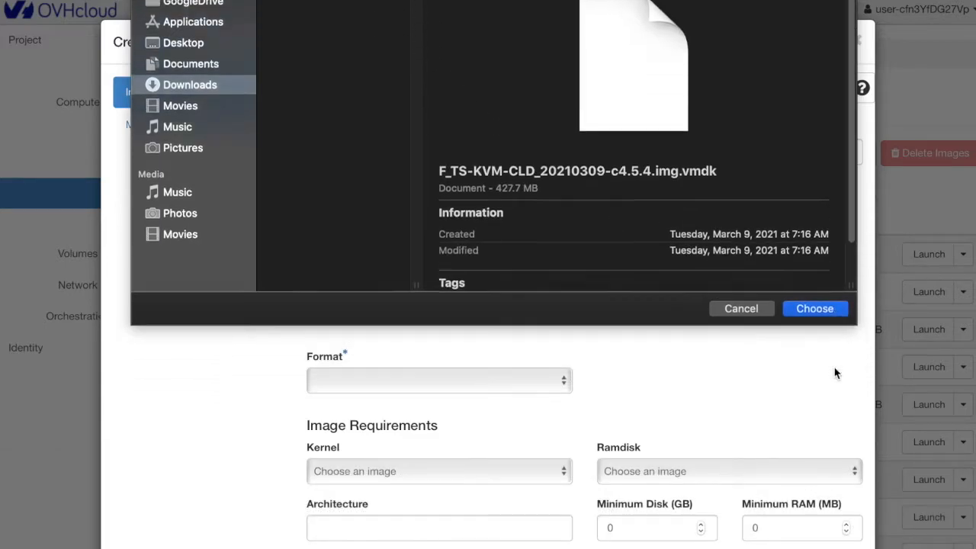
left_click(564, 381)
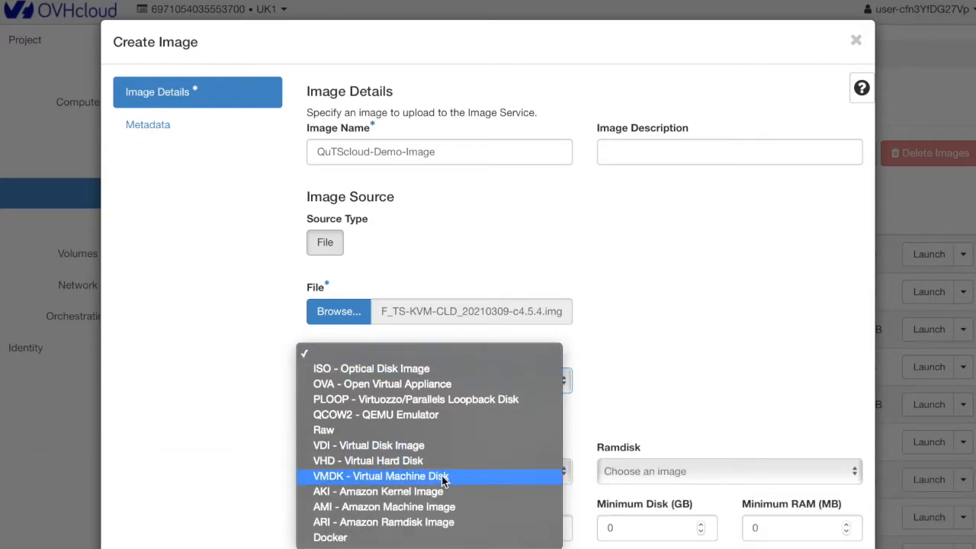
left_click(439, 475)
Create the configured image and filter the image list by "Q".
scroll(686, 400, "down", 5)
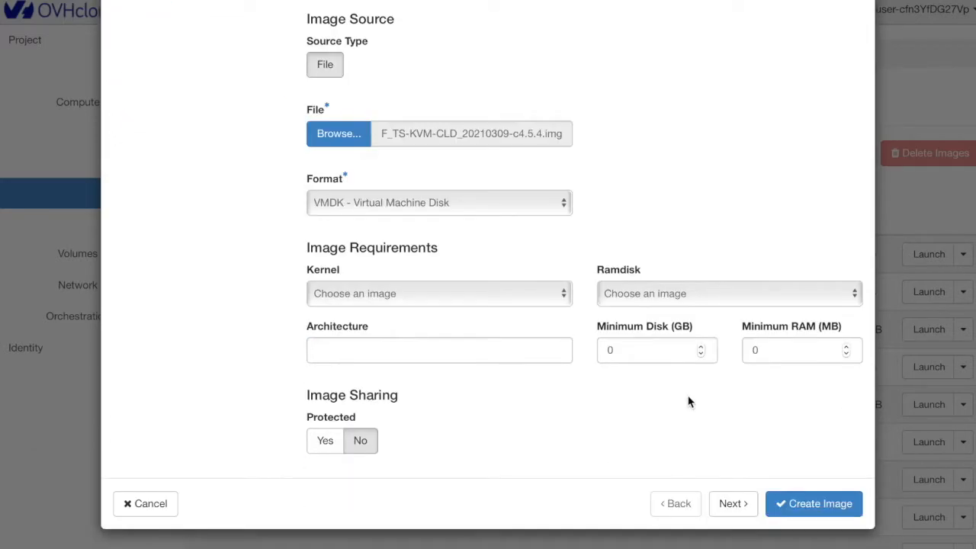
left_click(827, 498)
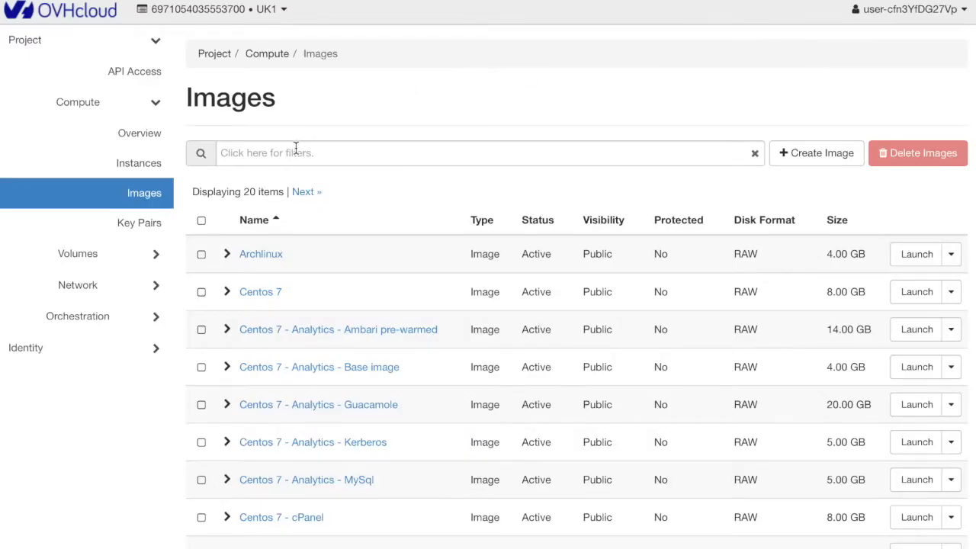
left_click(296, 151)
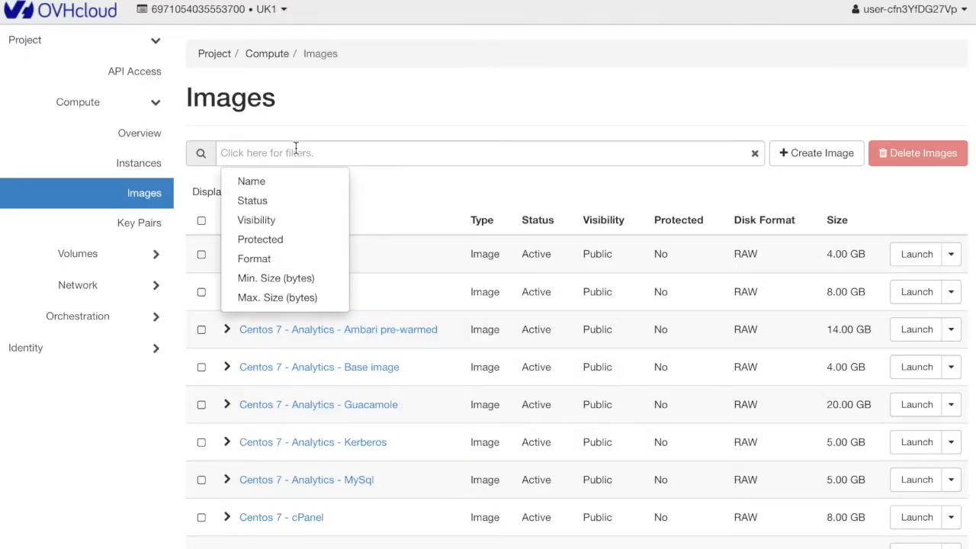
type("Q")
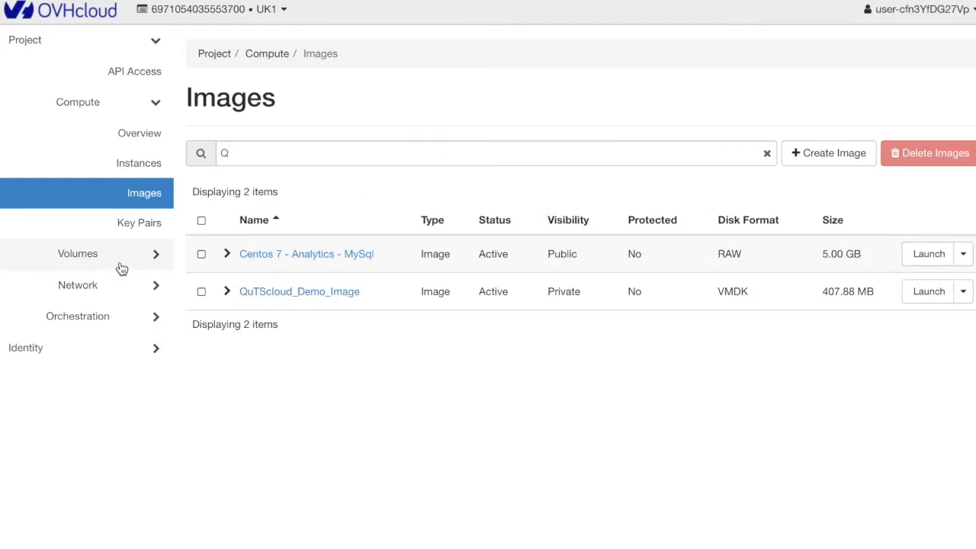
Start a new empty volume in the project and name it QuTScloud_Demo_Volume.
left_click(120, 265)
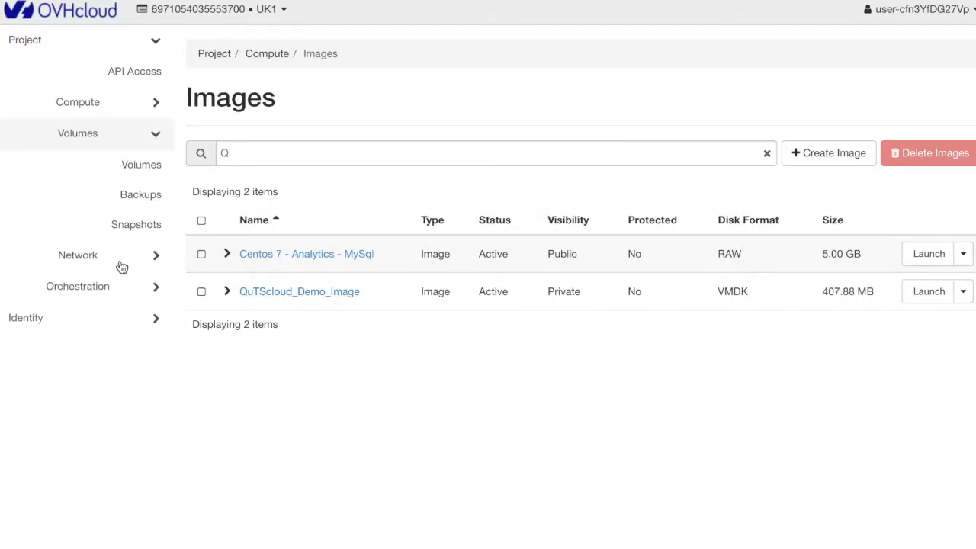
left_click(135, 170)
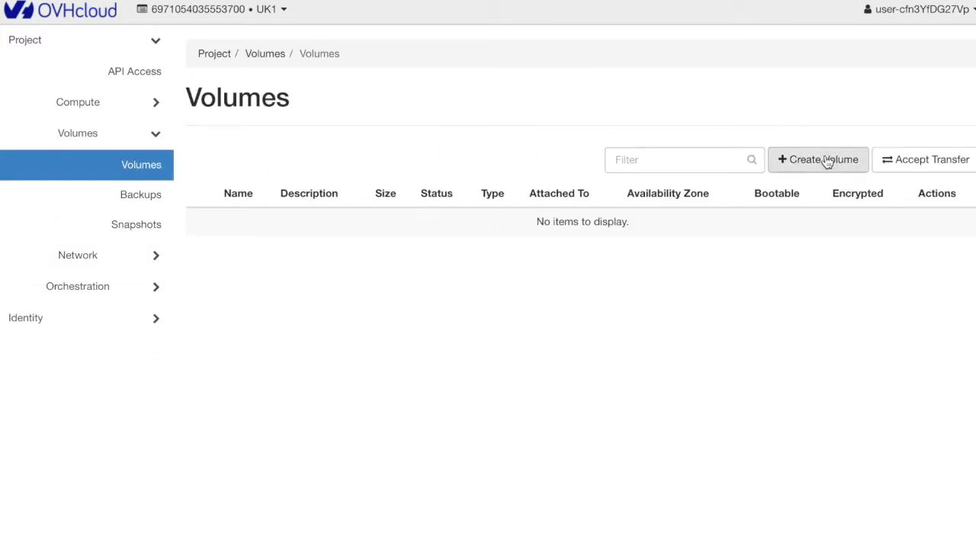
left_click(826, 161)
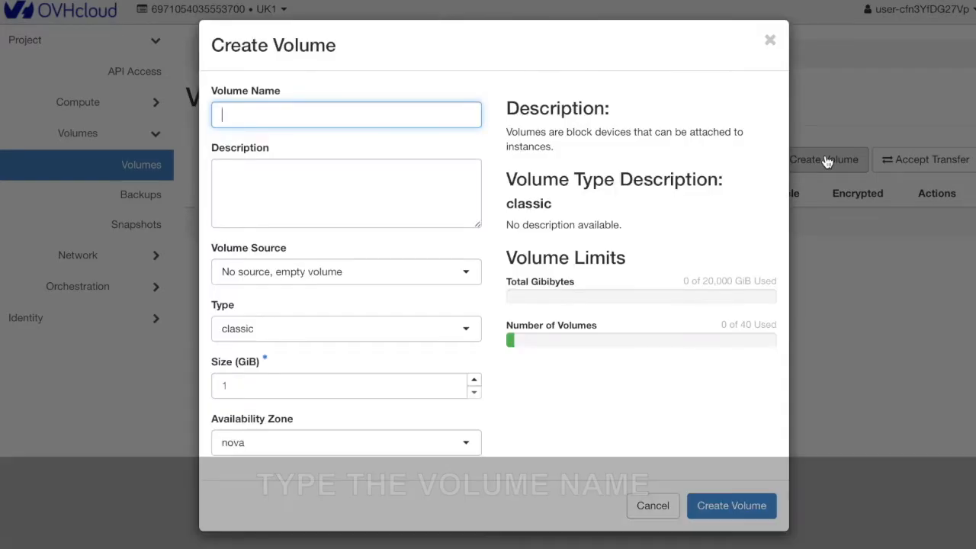
type("QuTScl")
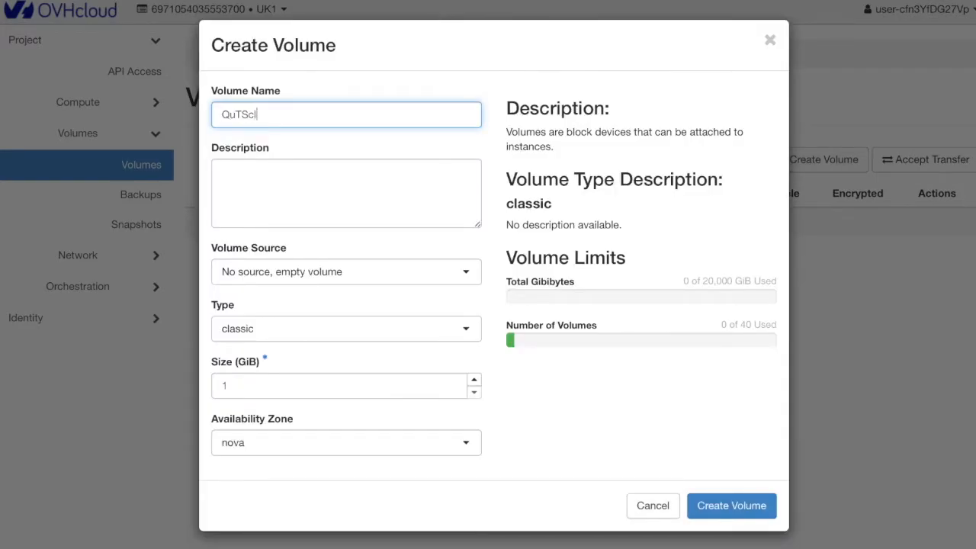
type("oud_Demo_Volume")
Set the volume's size to 200 GiB and create it.
double_click(286, 389)
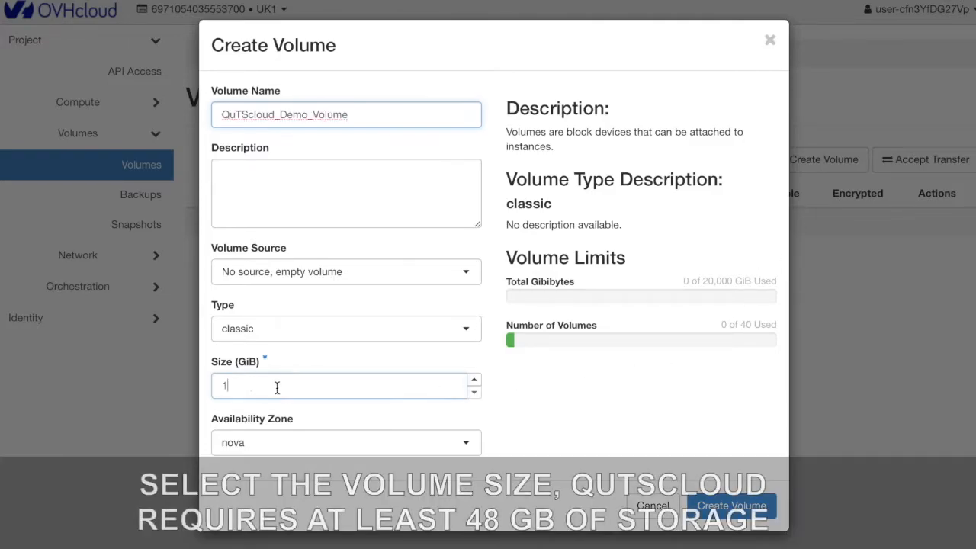
type("200")
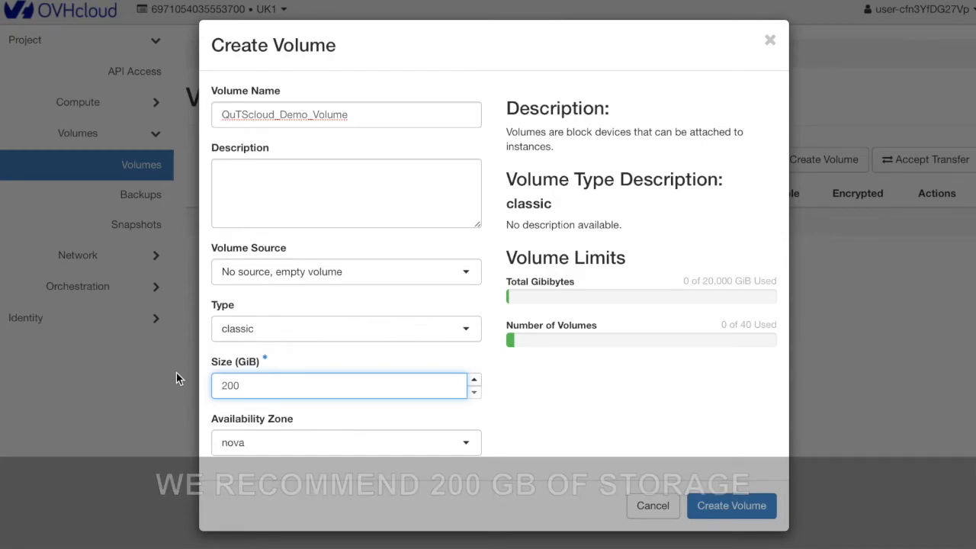
left_click(702, 505)
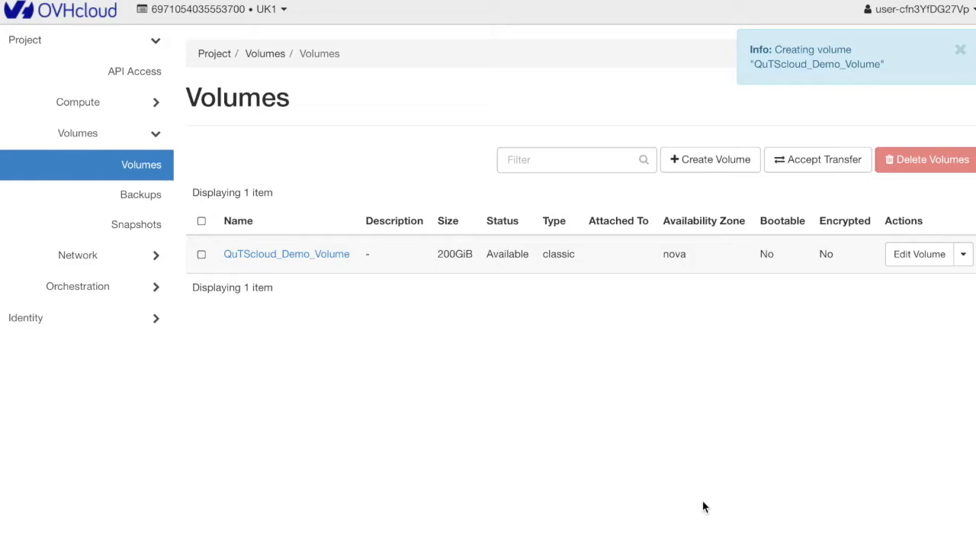
Start a new compute instance named QuTScloud_Demo_Instance and allocate QuTScloud_Demo_Image as its boot source.
left_click(158, 107)
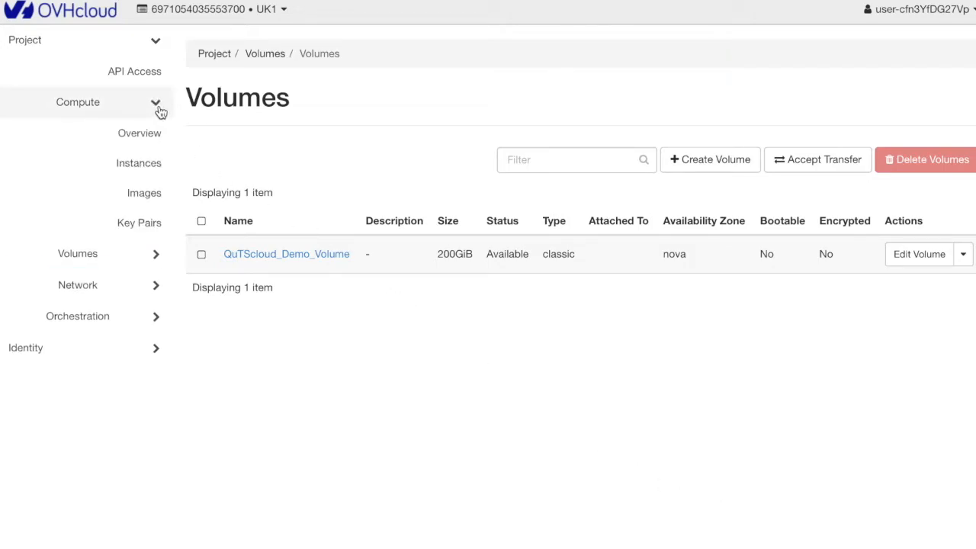
left_click(147, 166)
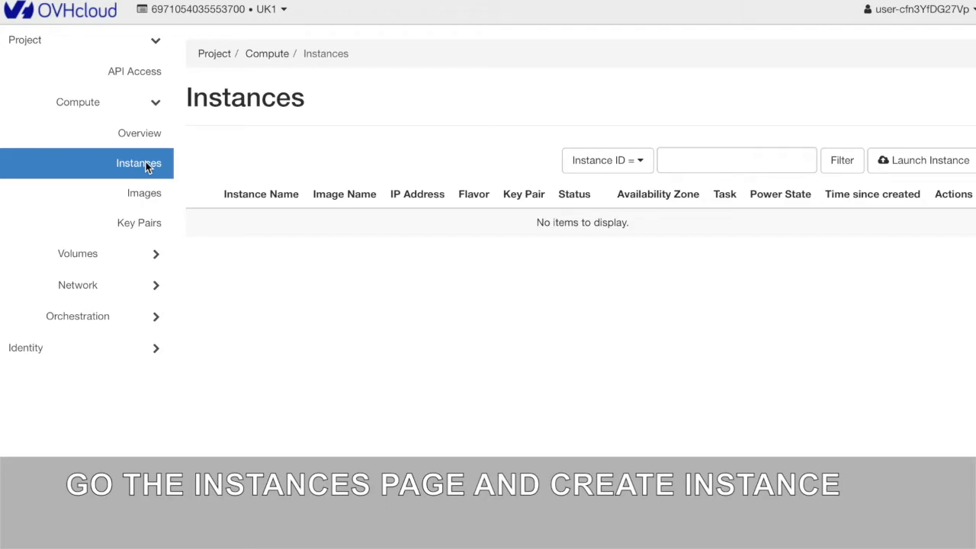
left_click(912, 158)
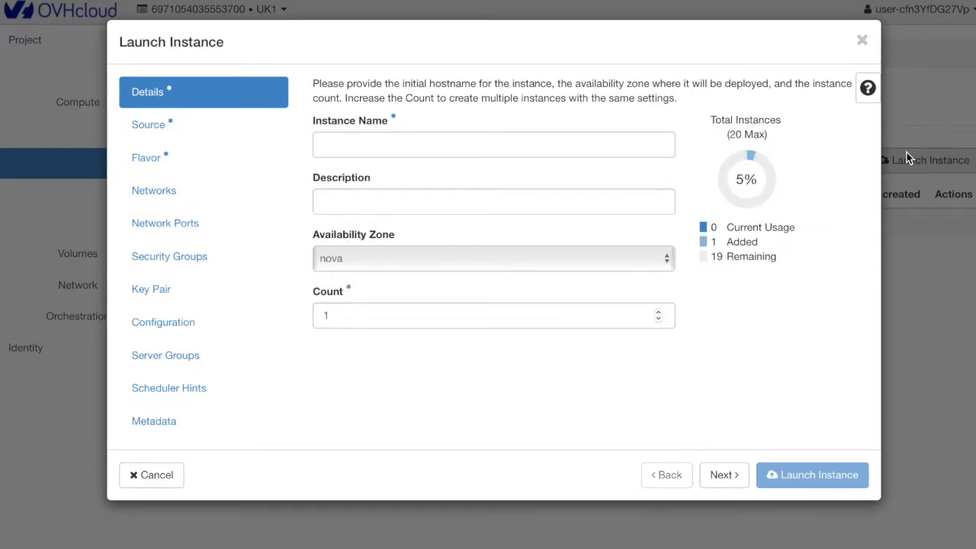
left_click(447, 138)
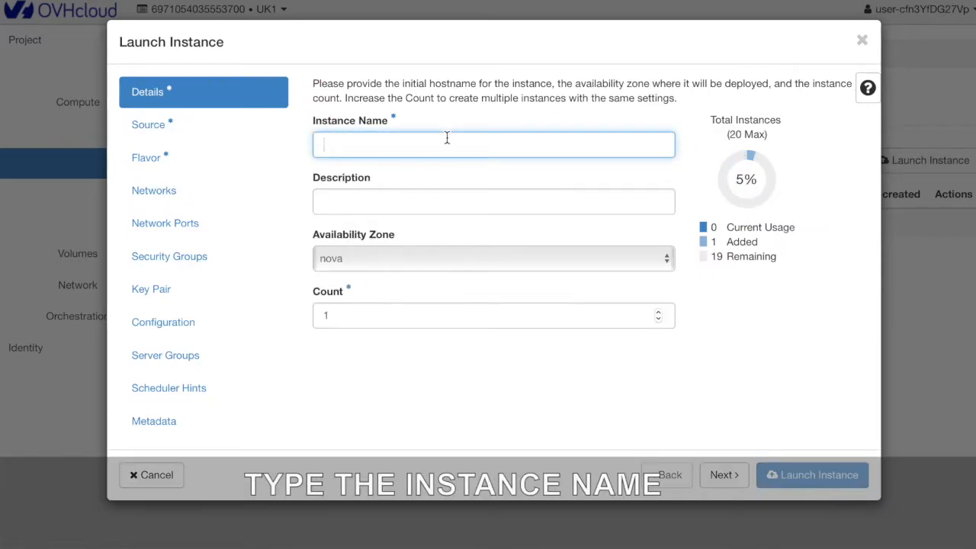
type("QuTScloud_")
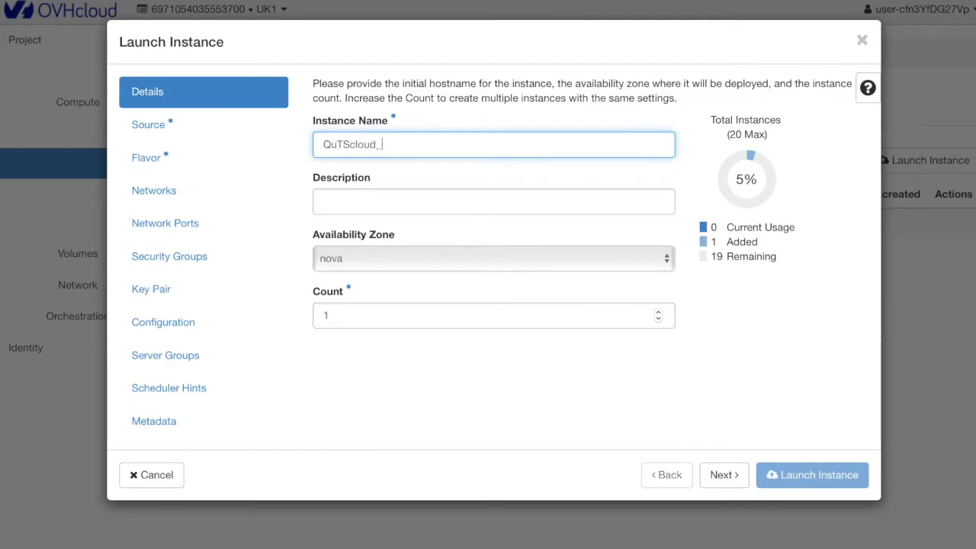
type("Demo_Instance")
left_click(209, 128)
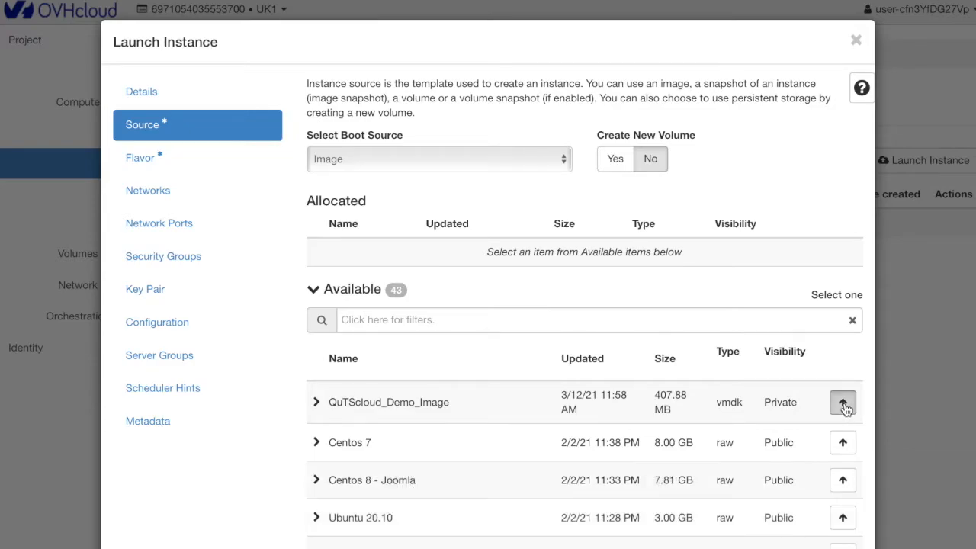
left_click(843, 404)
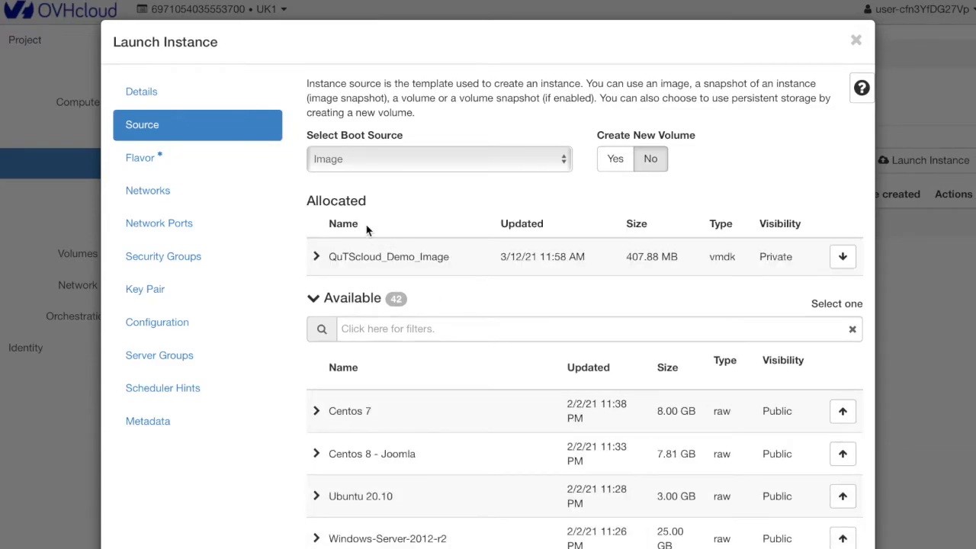
Allocate the win-b2-7 flavor to the instance and launch it.
left_click(221, 162)
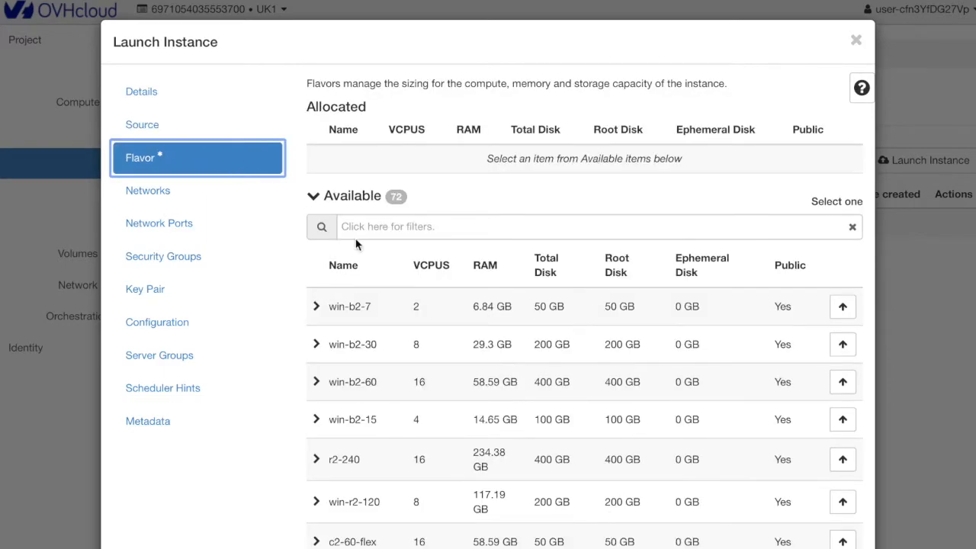
left_click(846, 314)
left_click(842, 307)
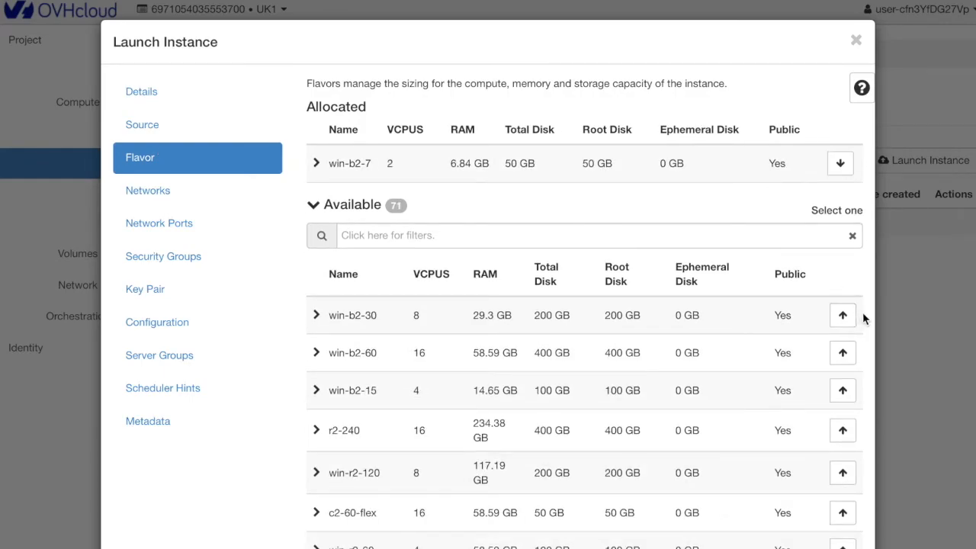
scroll(863, 319, "down", 10)
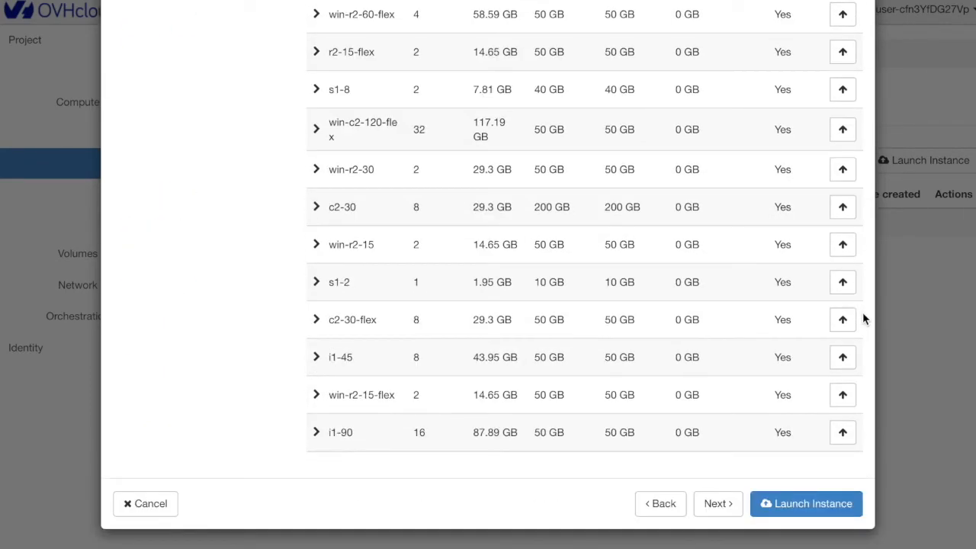
left_click(833, 499)
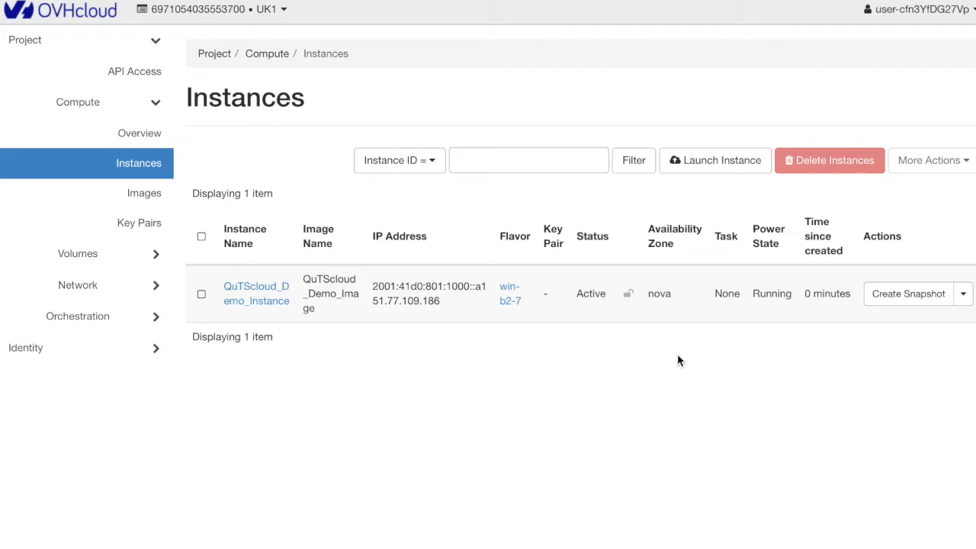
Attach QuTScloud_Demo_Volume to QuTScloud_Demo_Instance through the volume's attachment management.
left_click(133, 264)
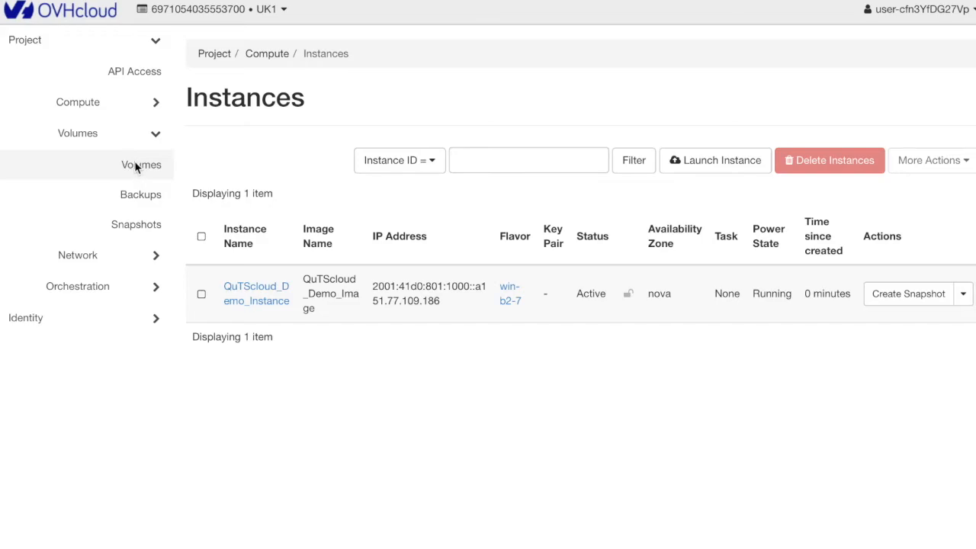
left_click(136, 167)
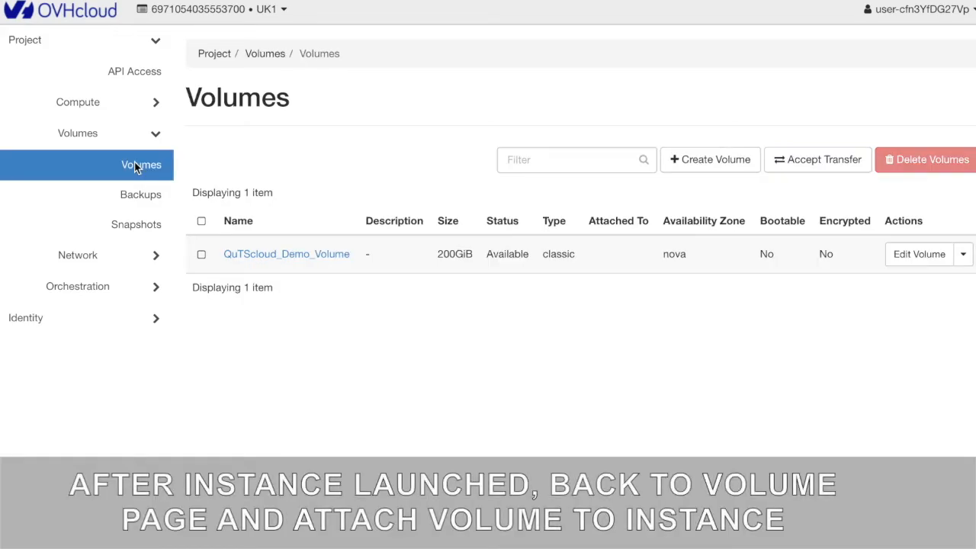
left_click(964, 257)
left_click(942, 304)
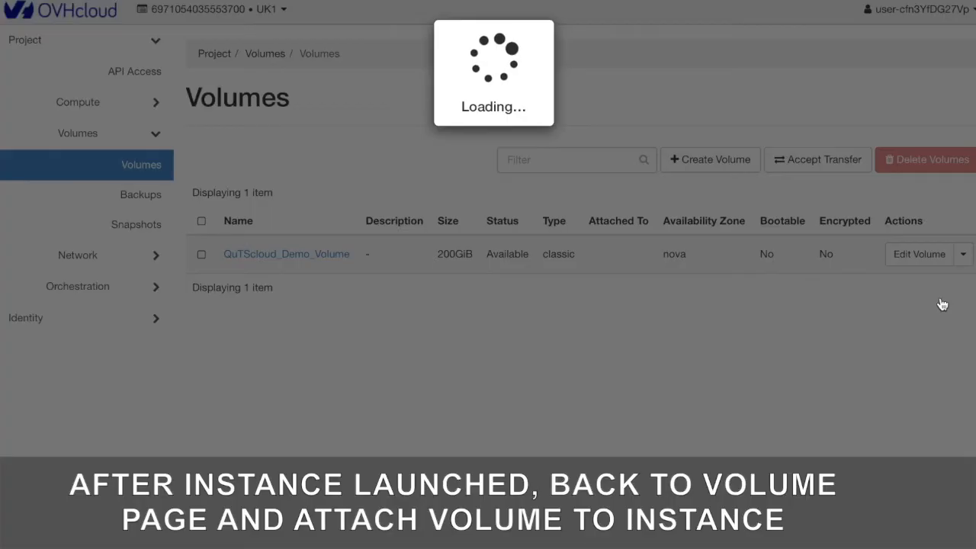
left_click(760, 267)
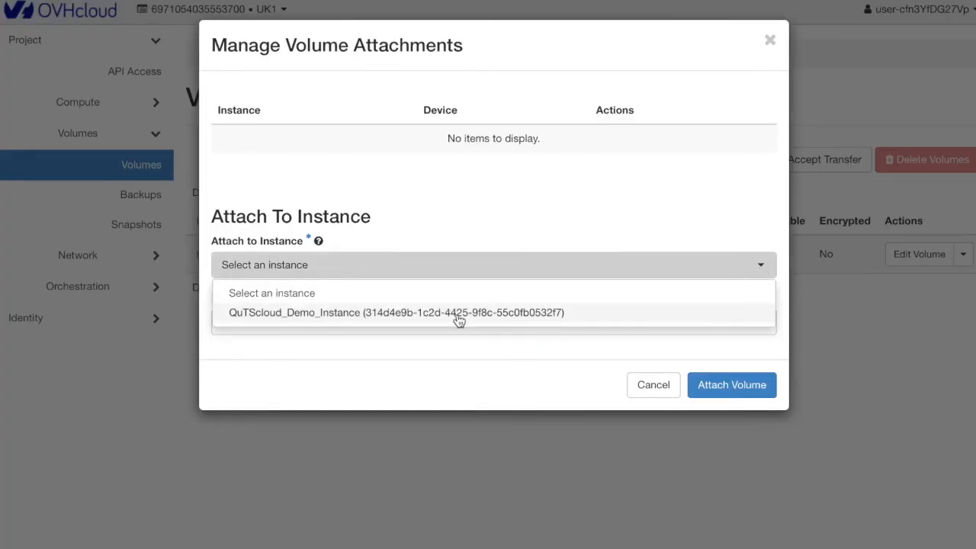
left_click(461, 319)
left_click(728, 387)
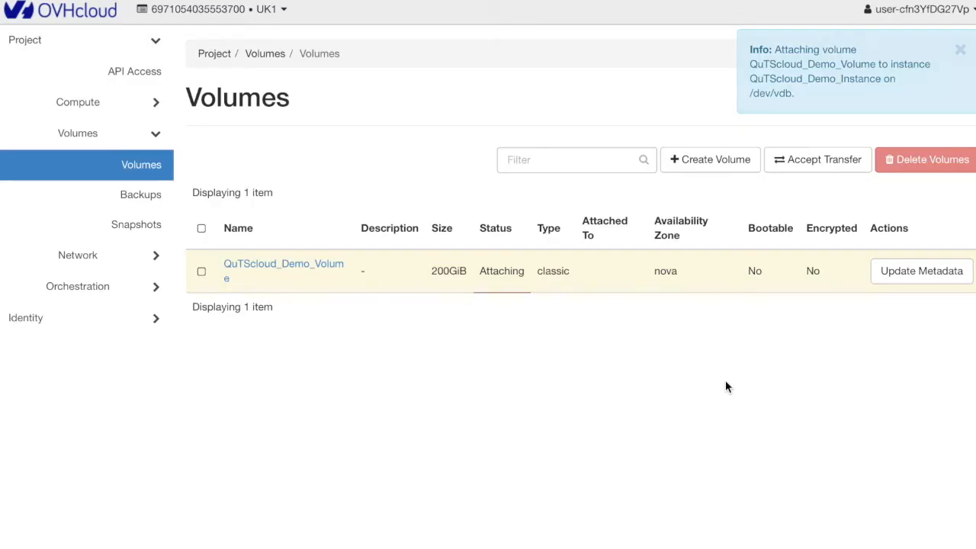
Return to the compute instances list and select the IPv4 address of QuTScloud_Demo_Instance.
left_click(144, 114)
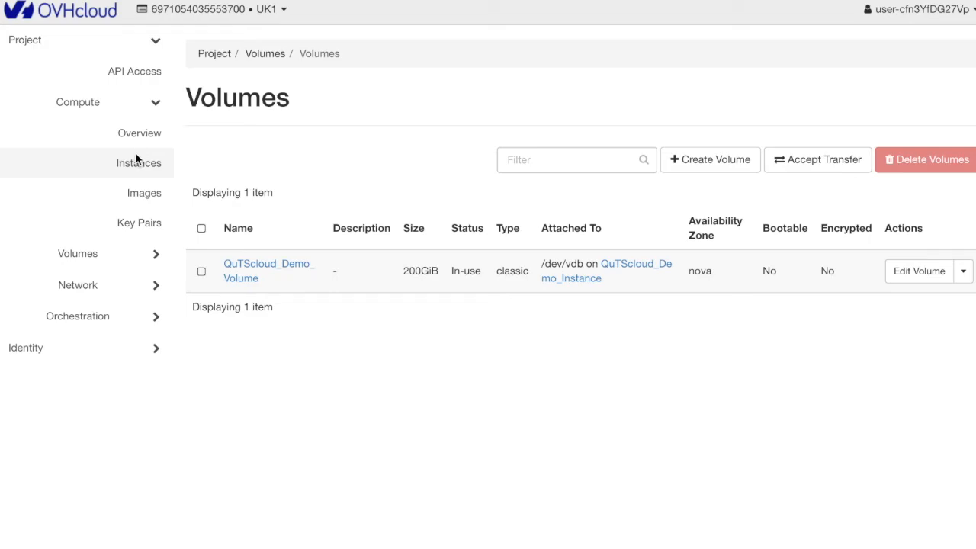
left_click(137, 162)
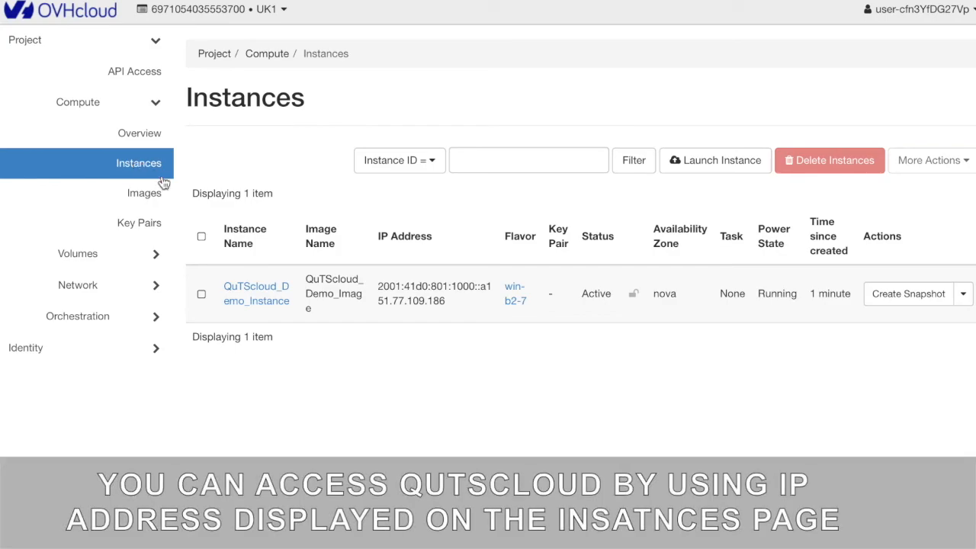
left_click_drag(378, 302, 440, 304)
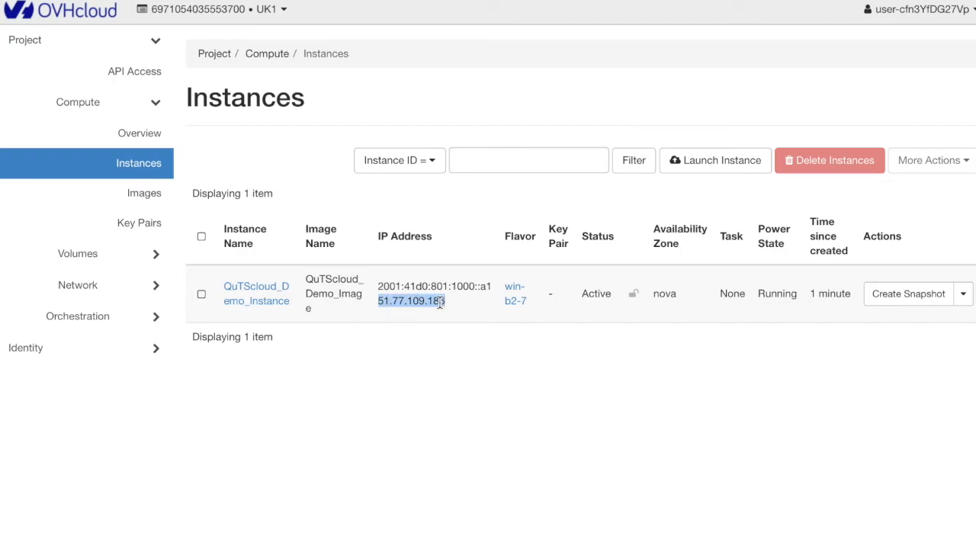